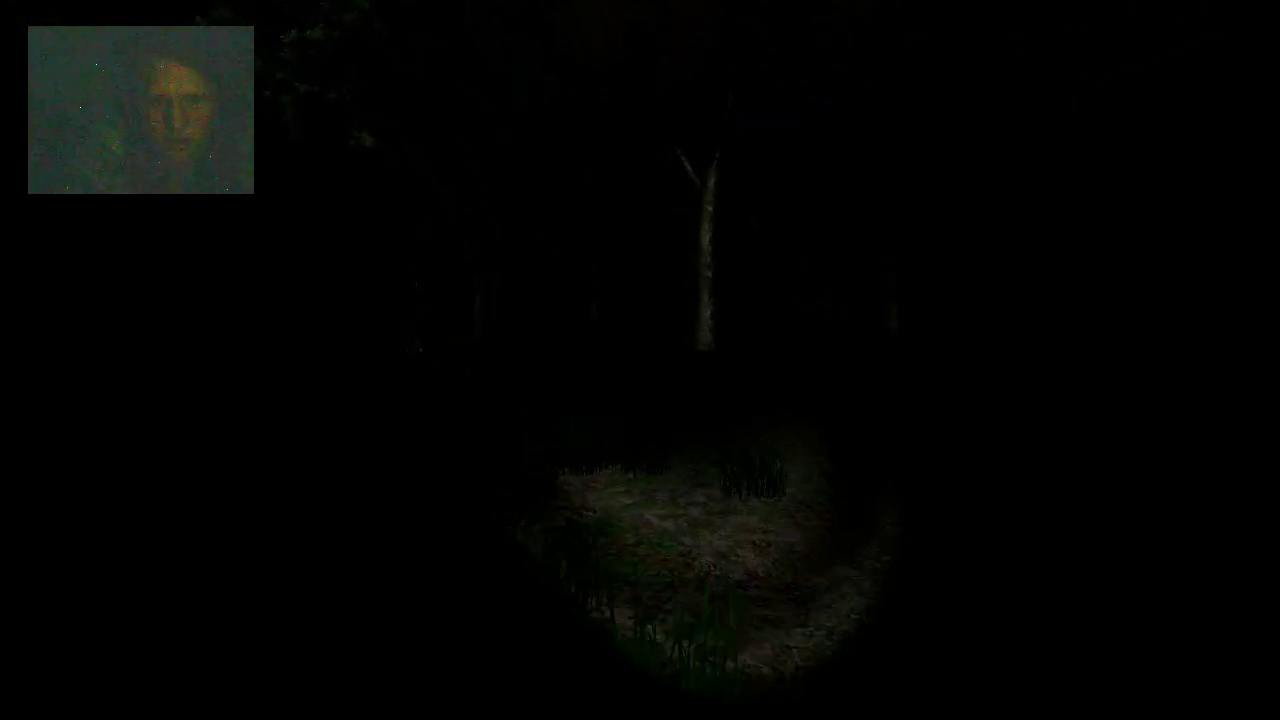
key("w")
key("w")
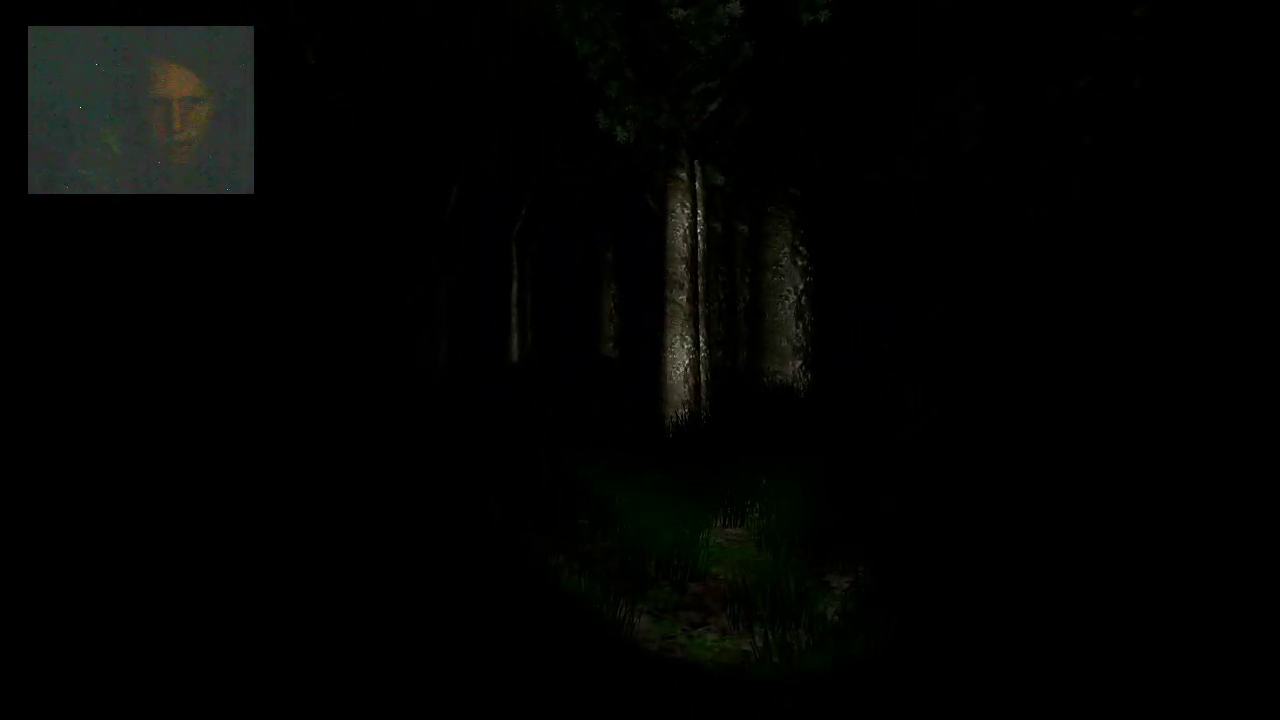
key("w")
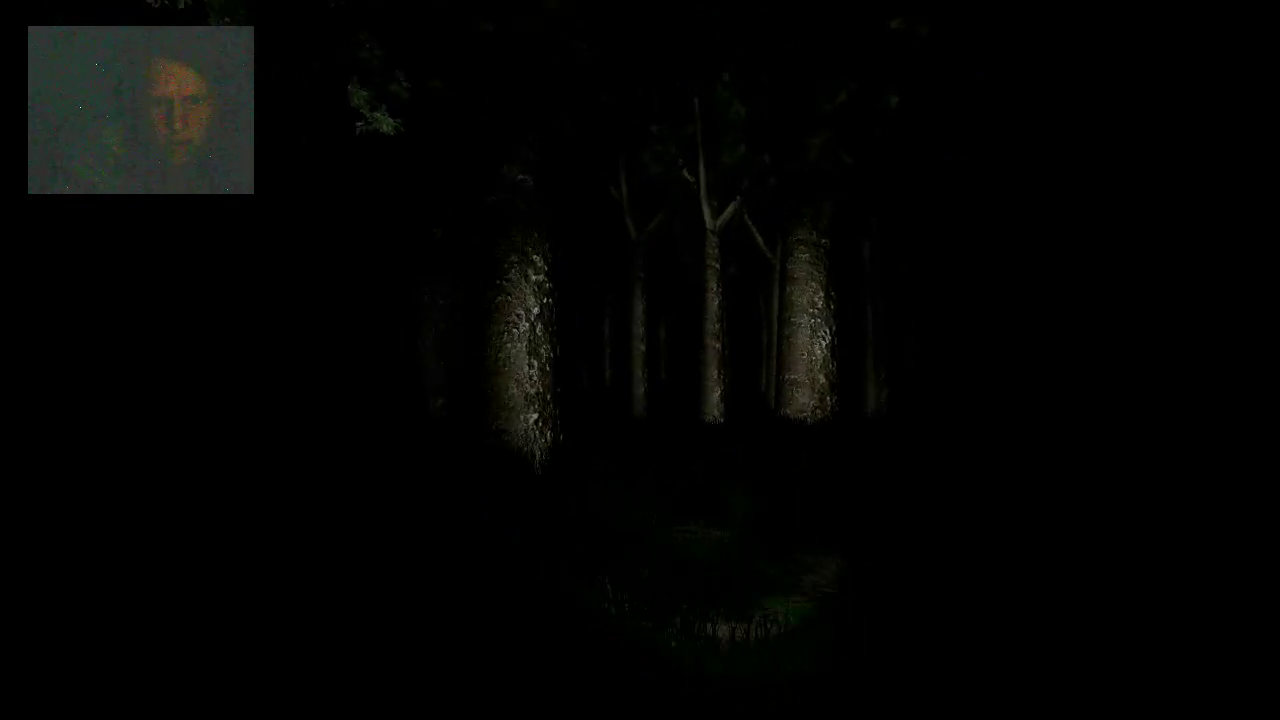
key("w")
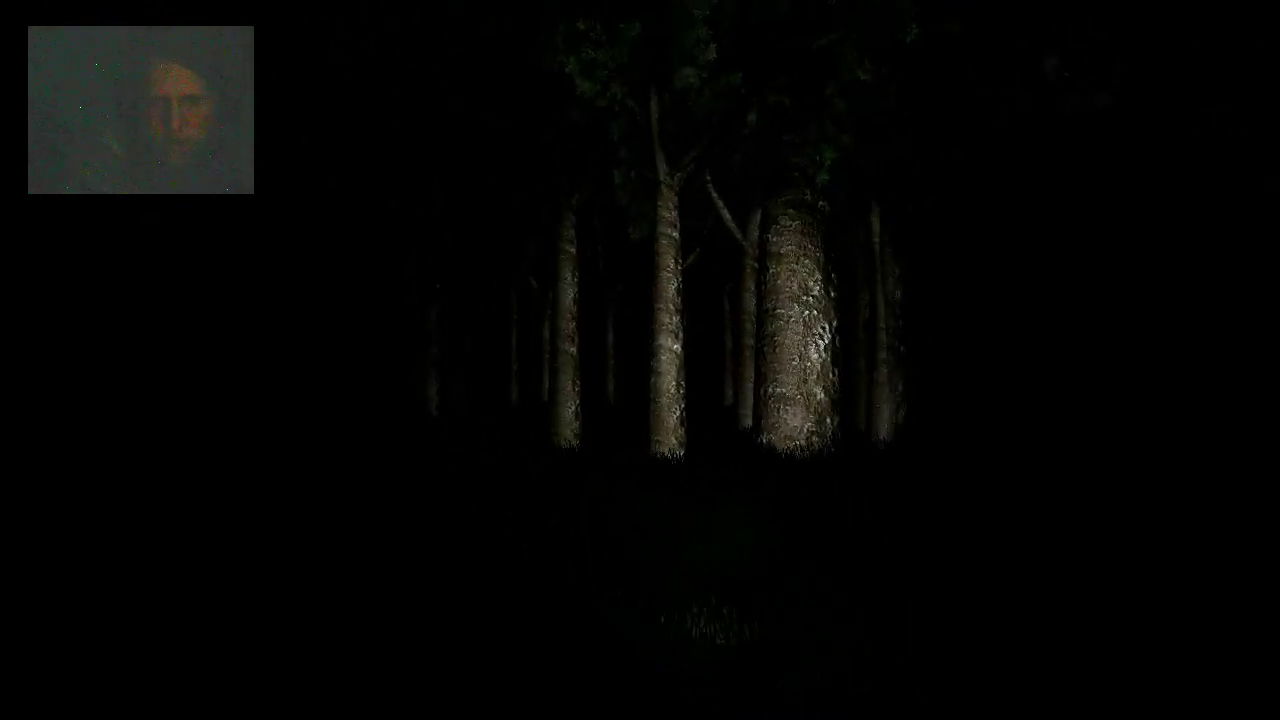
key("w")
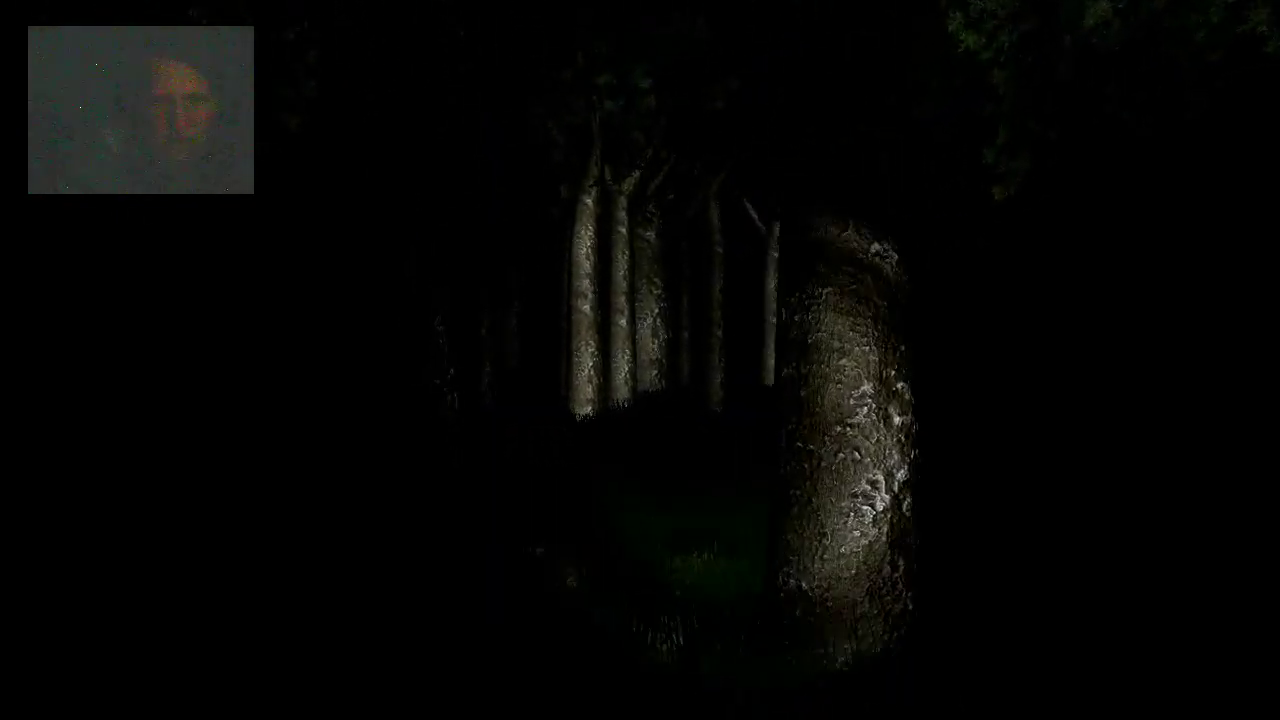
key("w")
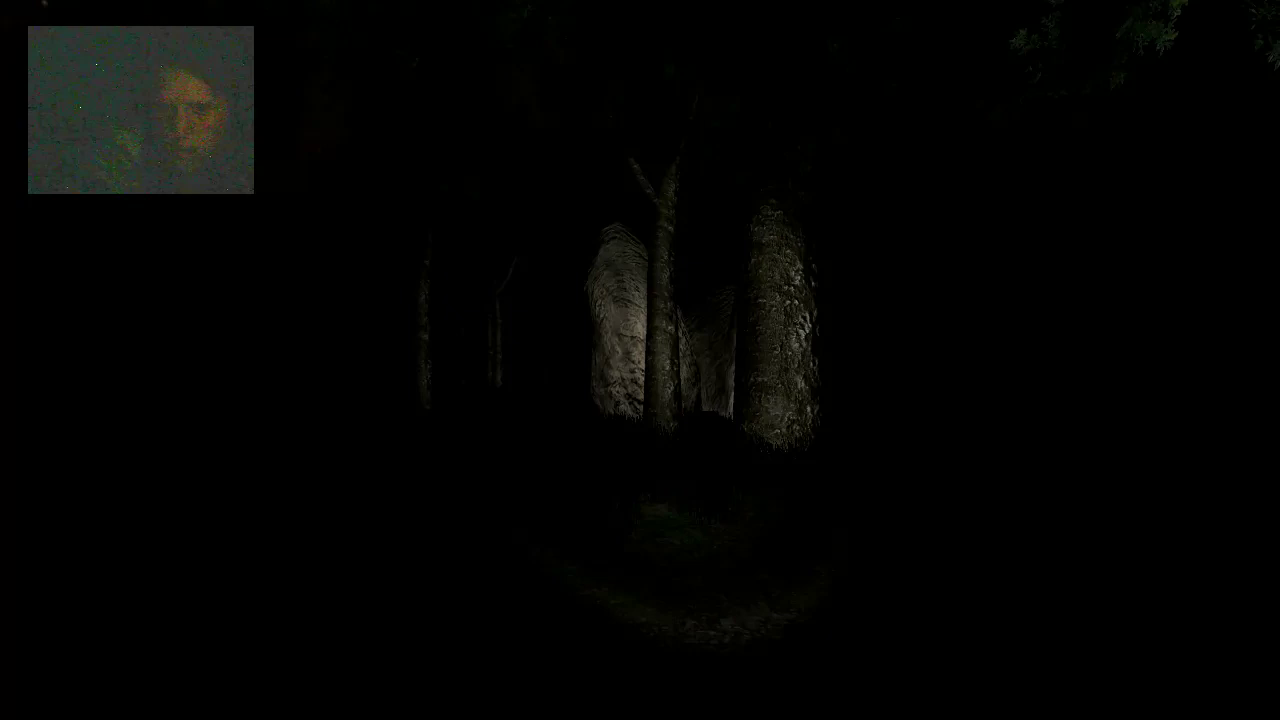
key("w")
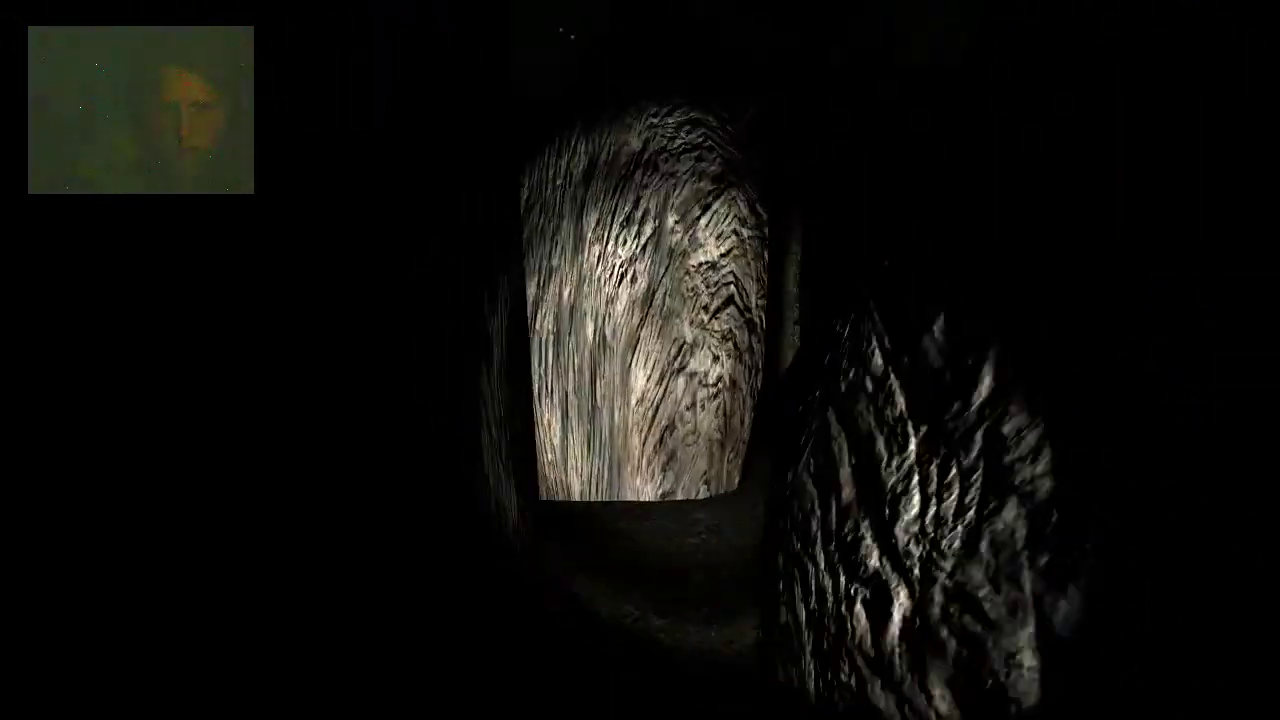
key("w")
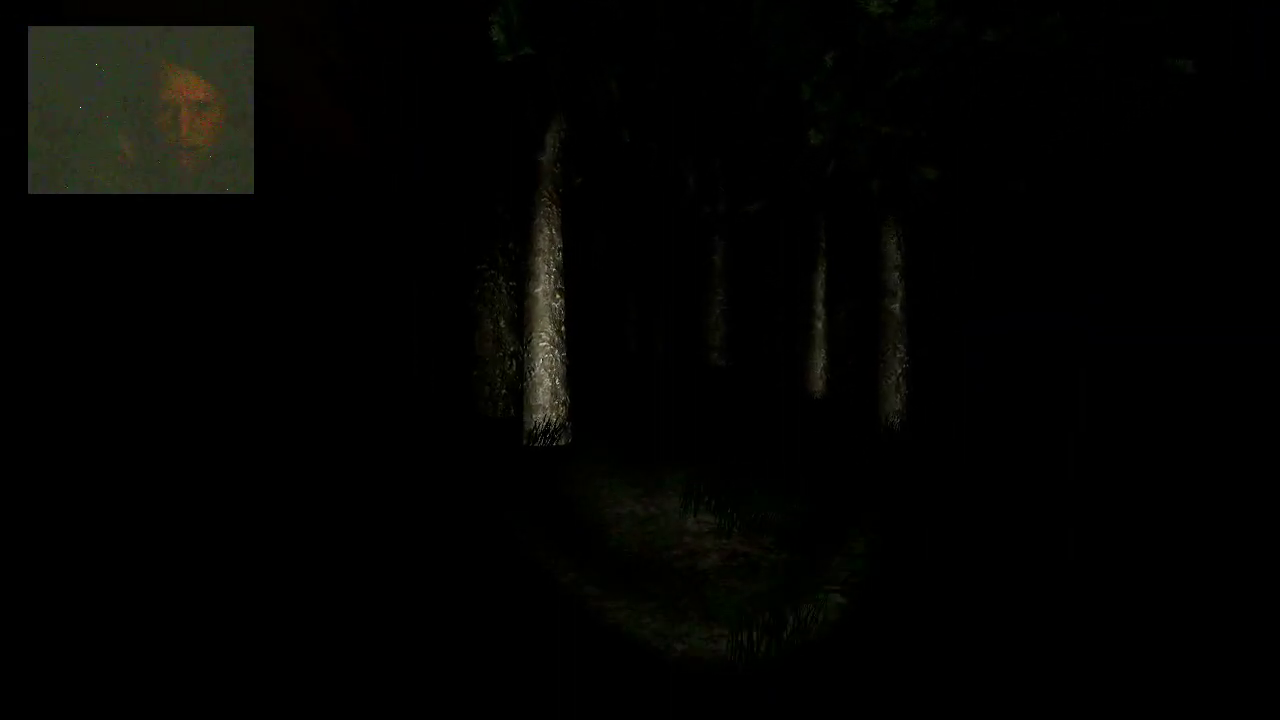
key("w")
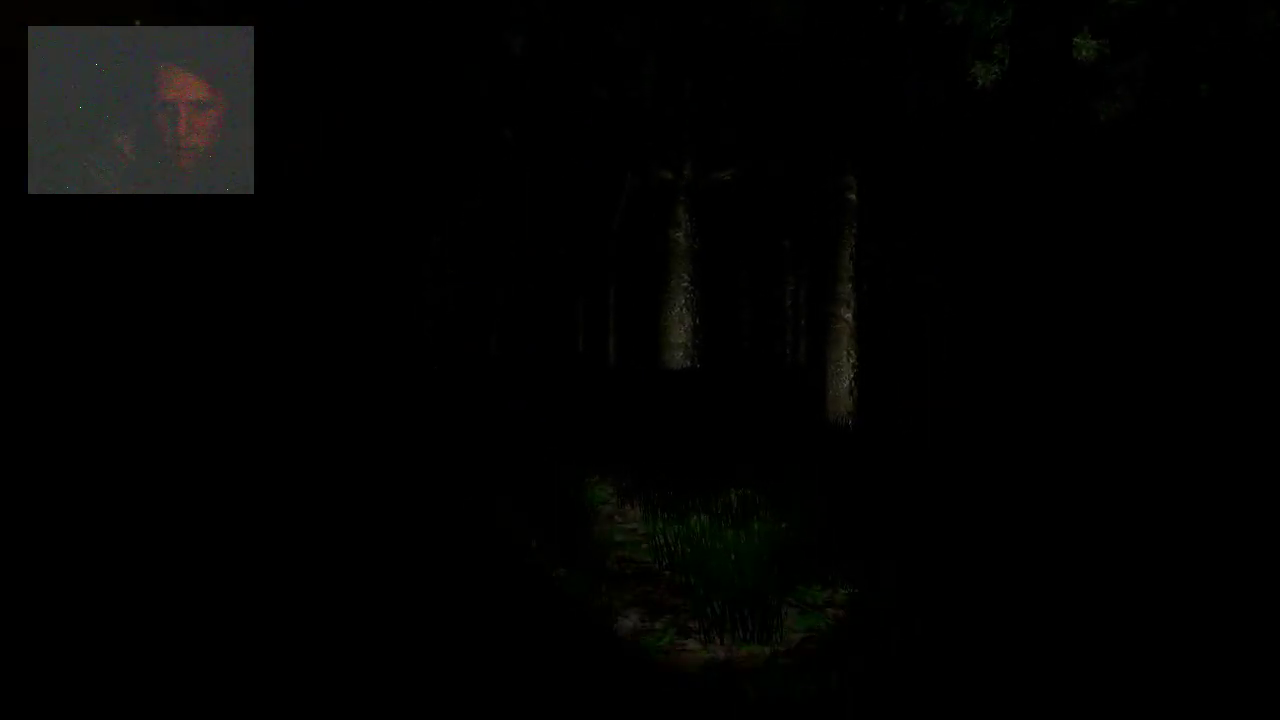
key("w")
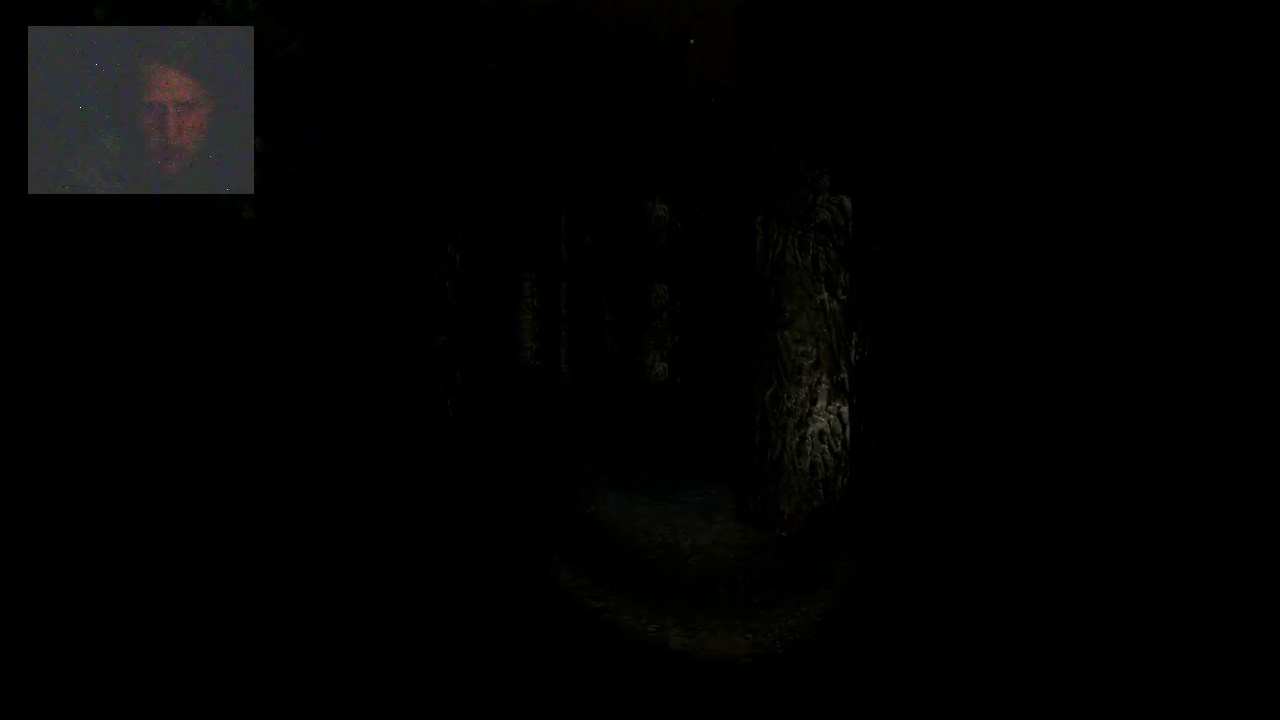
key("w")
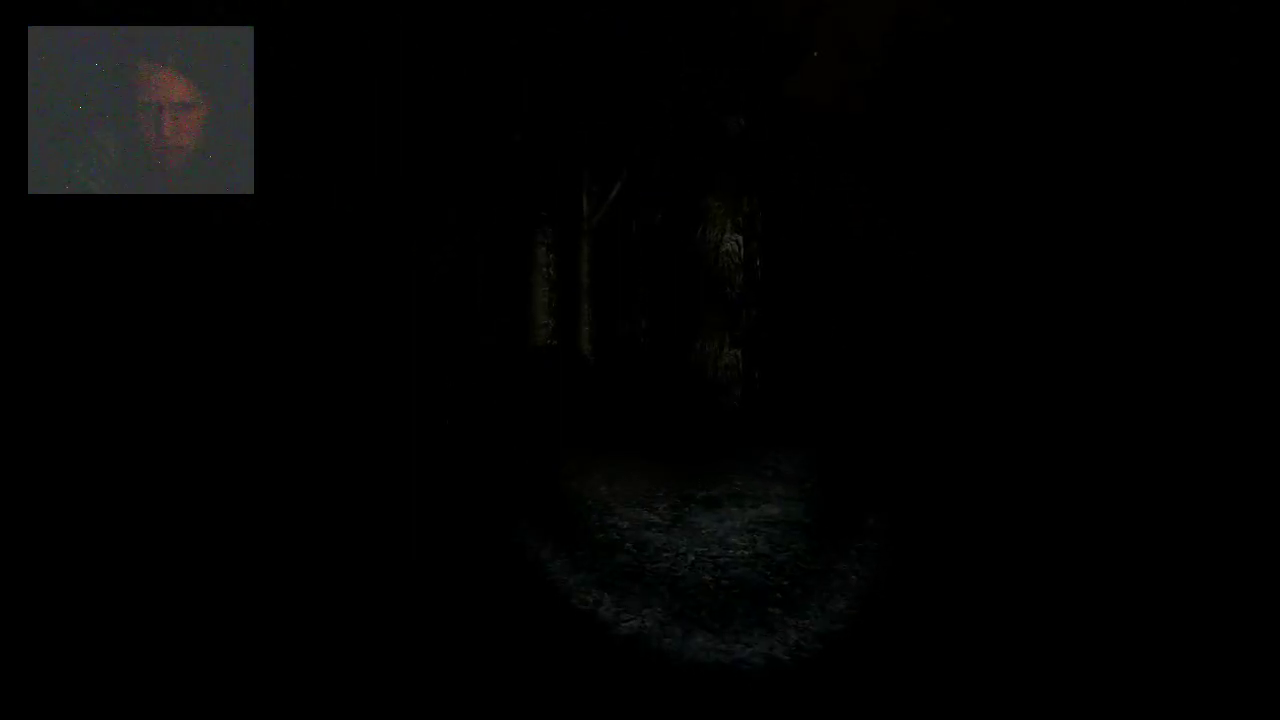